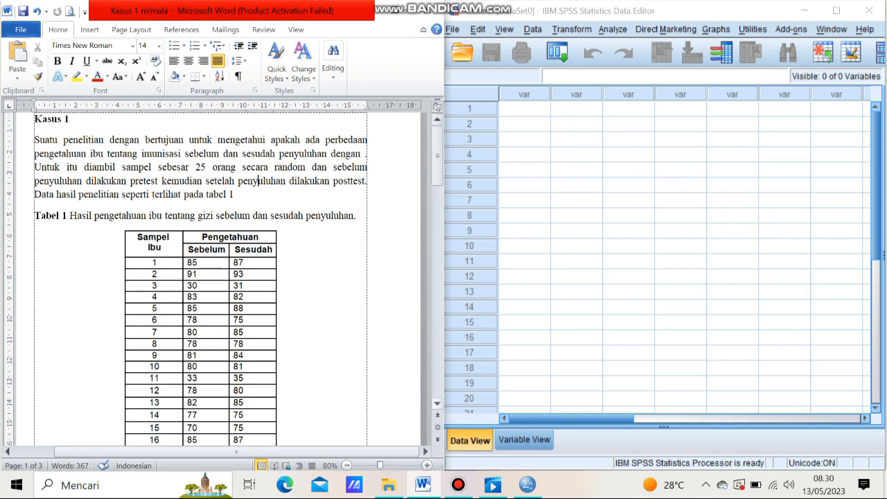
- Examine the Sebelum and Sesudah knowledge scores of samples 1 to 25 in Table 1 of the case document
{"action": "scroll", "coordinate": [225, 280], "scroll_direction": "down", "scroll_amount": 2}
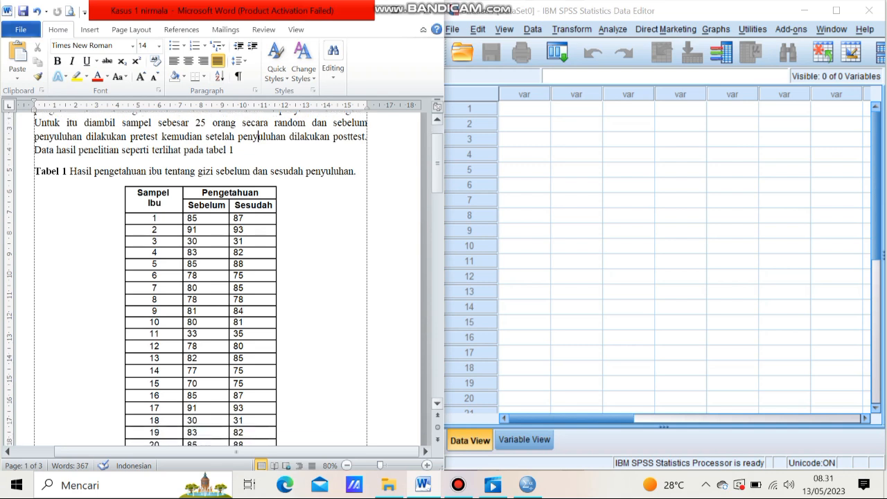
{"action": "left_click", "coordinate": [437, 403]}
{"action": "left_click", "coordinate": [437, 403]}
{"action": "left_click", "coordinate": [437, 403]}
{"action": "left_click", "coordinate": [437, 403]}
{"action": "left_click", "coordinate": [438, 404]}
{"action": "left_click", "coordinate": [437, 404]}
{"action": "left_click", "coordinate": [438, 404]}
{"action": "left_click", "coordinate": [437, 404]}
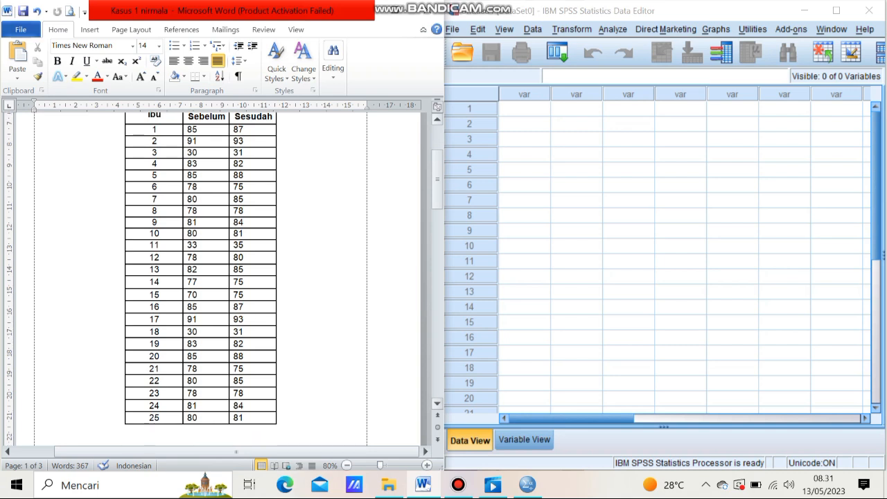
{"action": "left_click", "coordinate": [438, 403]}
{"action": "left_click", "coordinate": [437, 403]}
{"action": "left_click", "coordinate": [437, 404]}
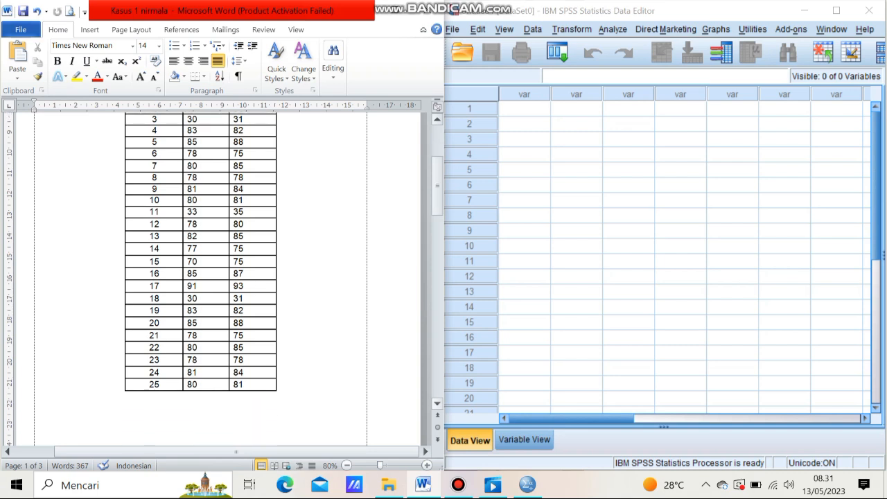
{"action": "left_click", "coordinate": [438, 403]}
{"action": "left_click", "coordinate": [437, 403]}
{"action": "left_click", "coordinate": [437, 404]}
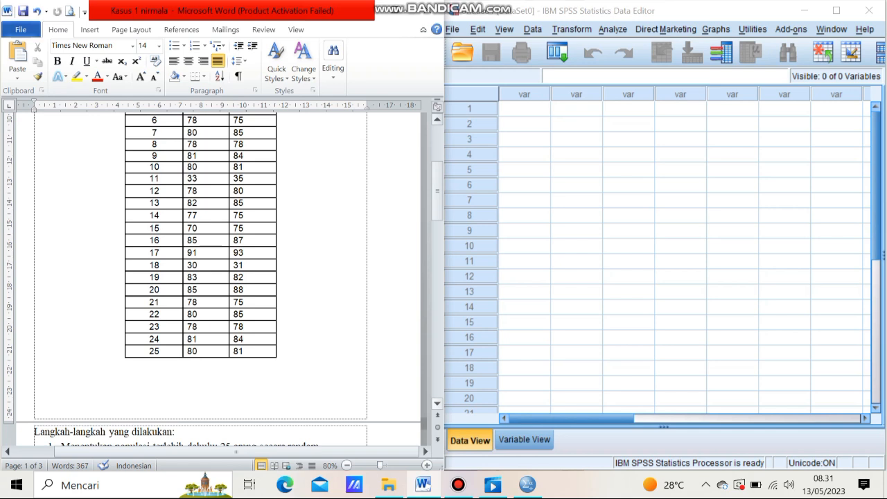
- Read the numbered work steps below Table 1, covering the population, hypotheses, statistical test, sample type, variable scale and data entry
{"action": "left_click", "coordinate": [438, 403]}
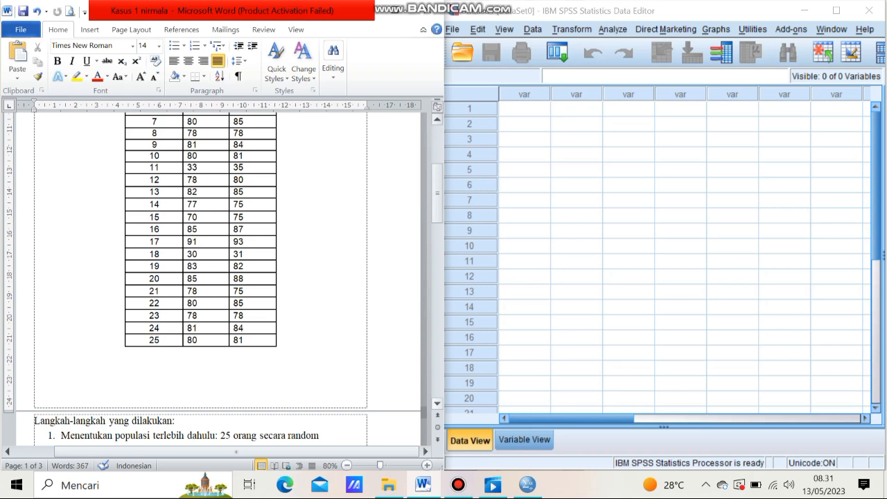
{"action": "left_click", "coordinate": [437, 403]}
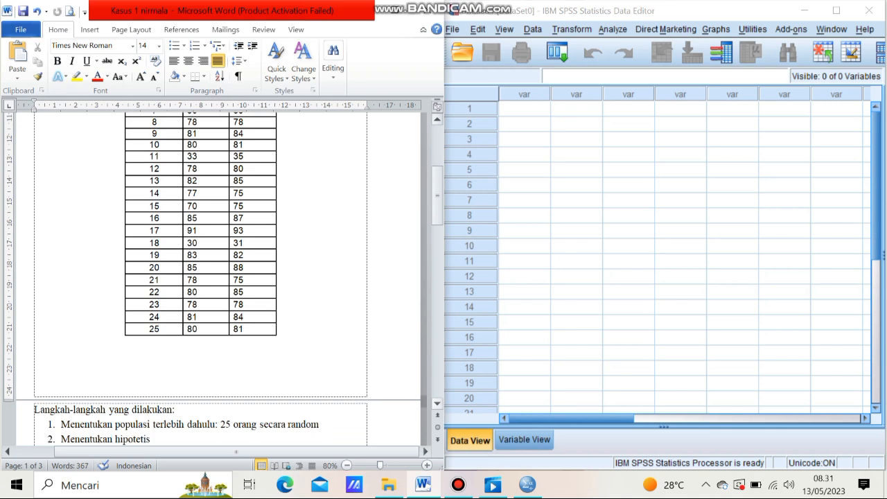
{"action": "left_click", "coordinate": [437, 403]}
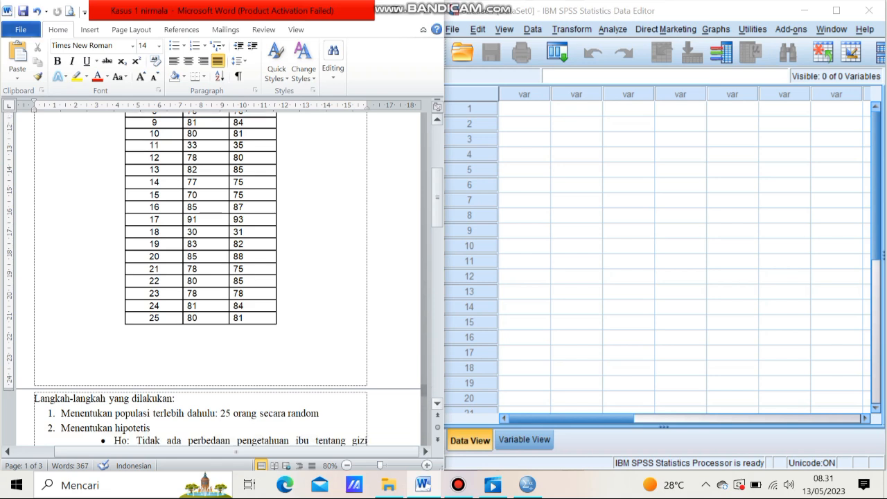
{"action": "left_click", "coordinate": [438, 404]}
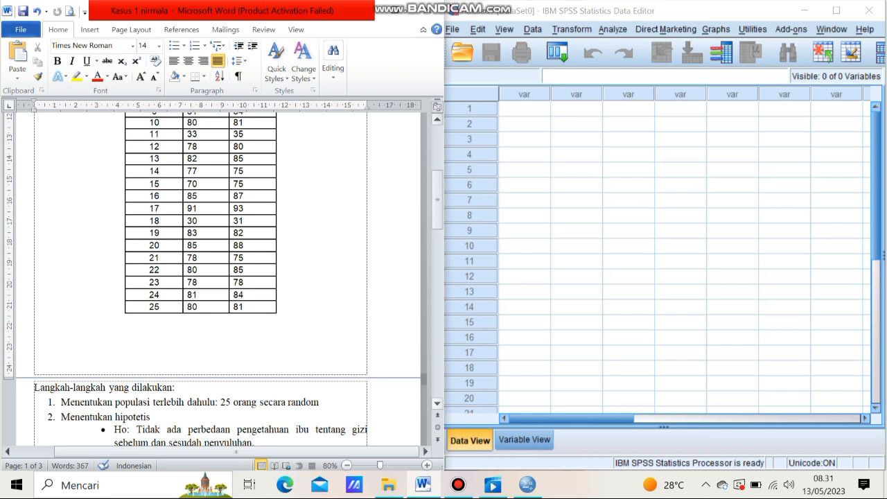
{"action": "left_click", "coordinate": [437, 403]}
{"action": "left_click", "coordinate": [437, 403]}
{"action": "left_click", "coordinate": [437, 403]}
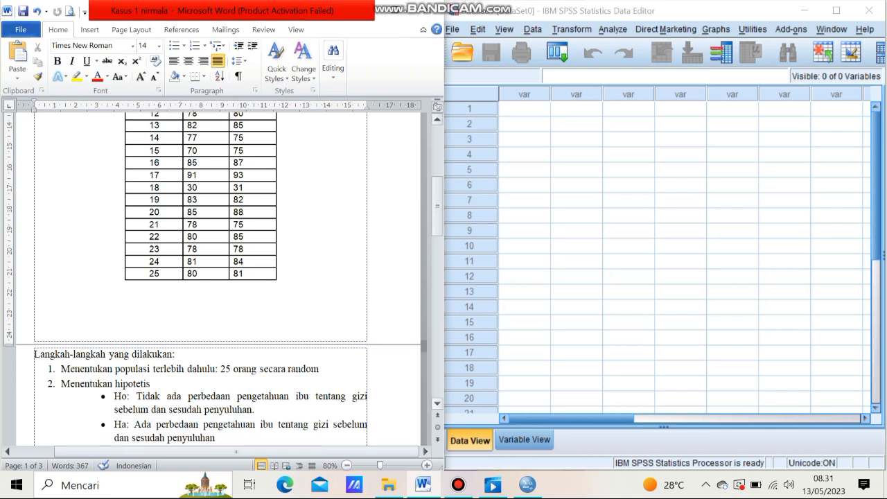
{"action": "left_click", "coordinate": [438, 403]}
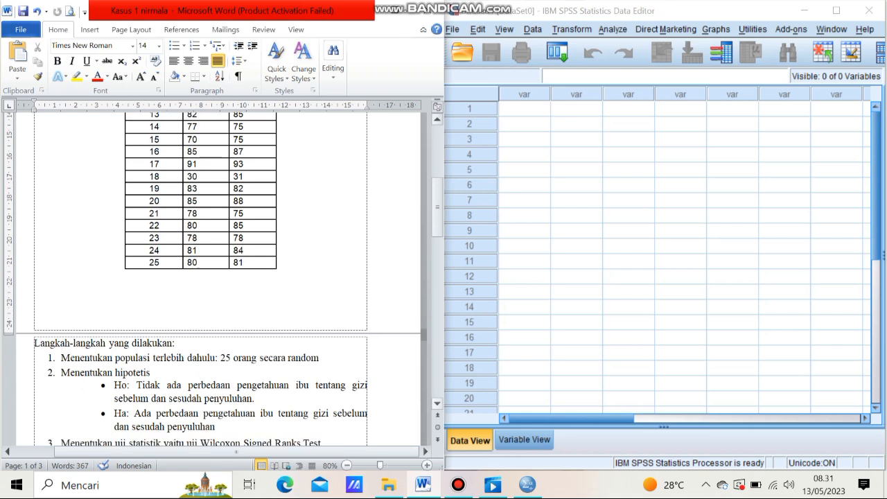
{"action": "left_click", "coordinate": [438, 403]}
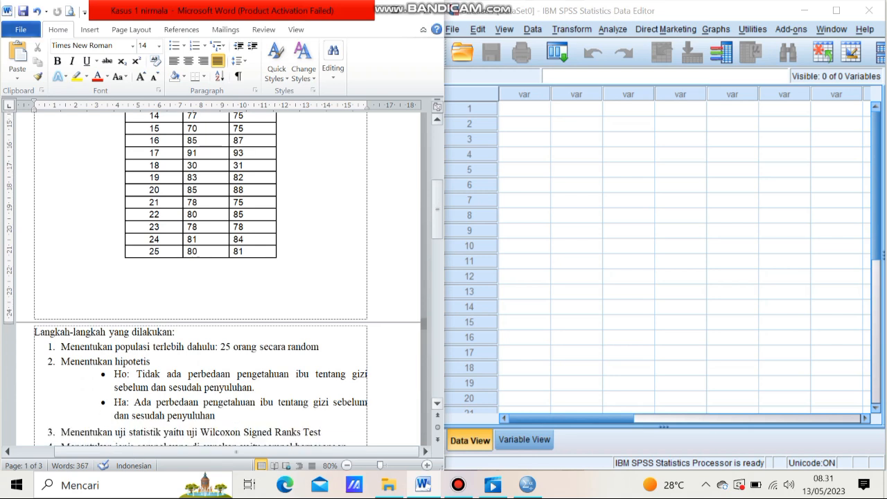
{"action": "left_click", "coordinate": [438, 403]}
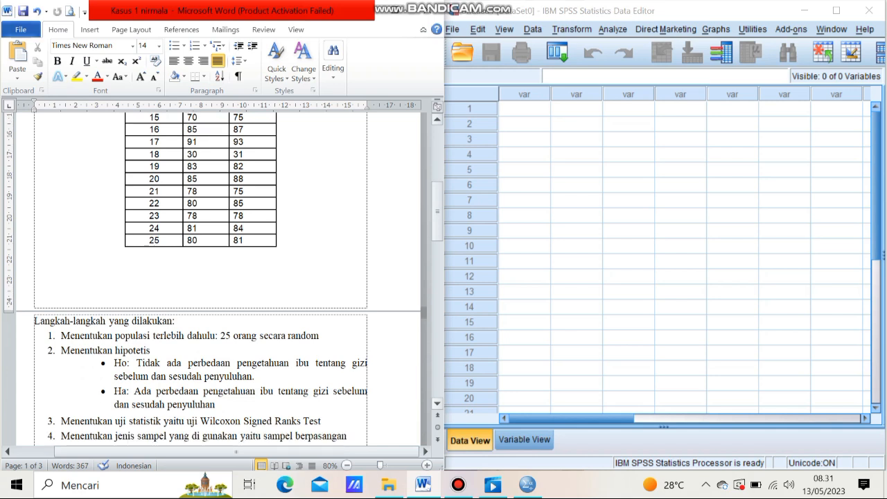
{"action": "left_click", "coordinate": [438, 404]}
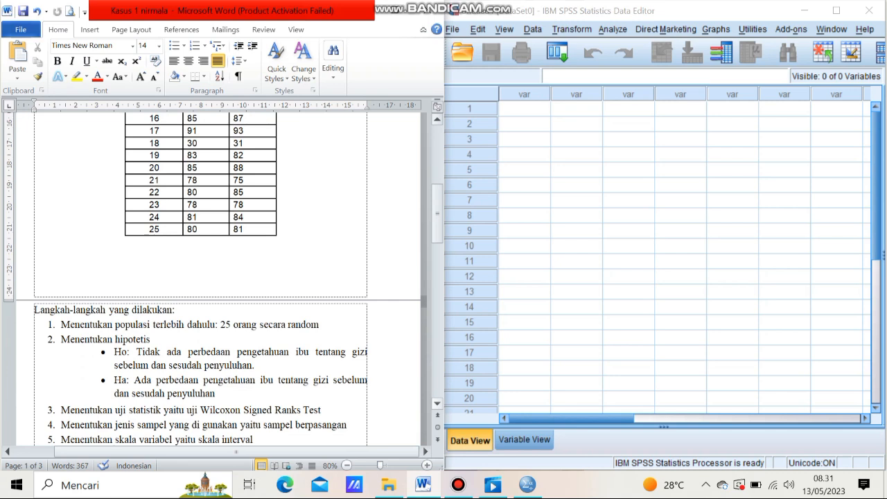
{"action": "left_click", "coordinate": [437, 404]}
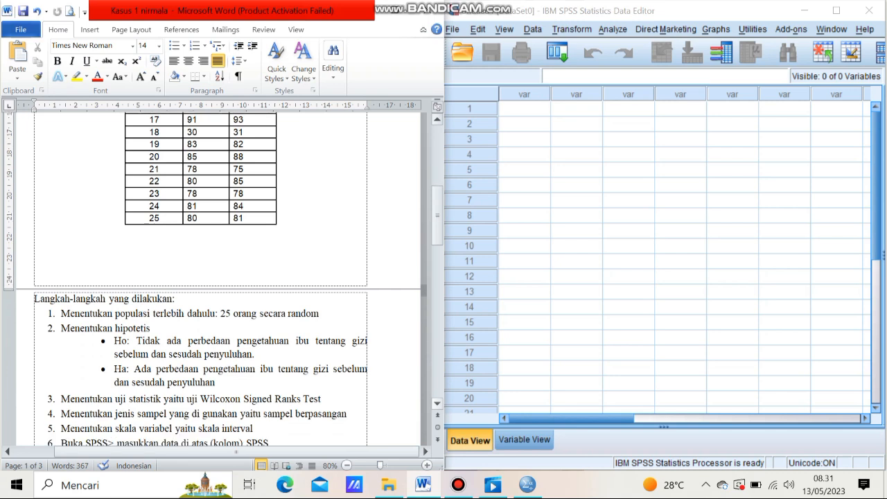
{"action": "left_click", "coordinate": [437, 403]}
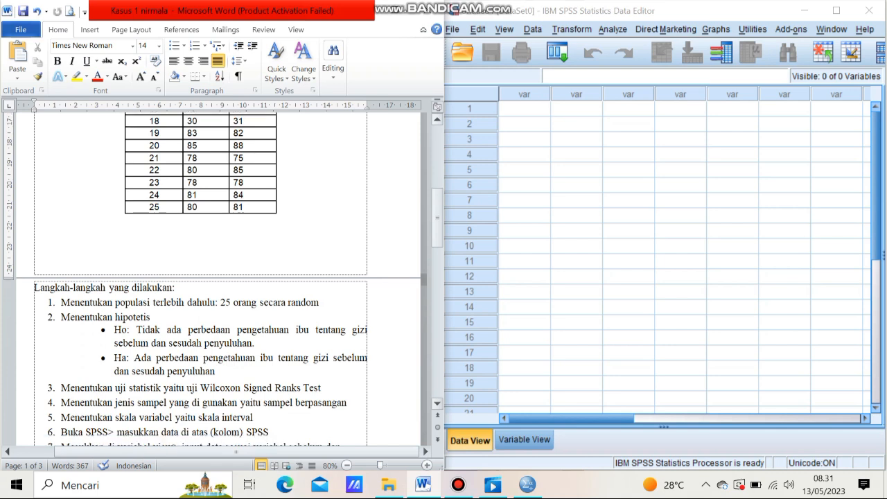
{"action": "left_click", "coordinate": [437, 404]}
{"action": "left_click", "coordinate": [438, 403]}
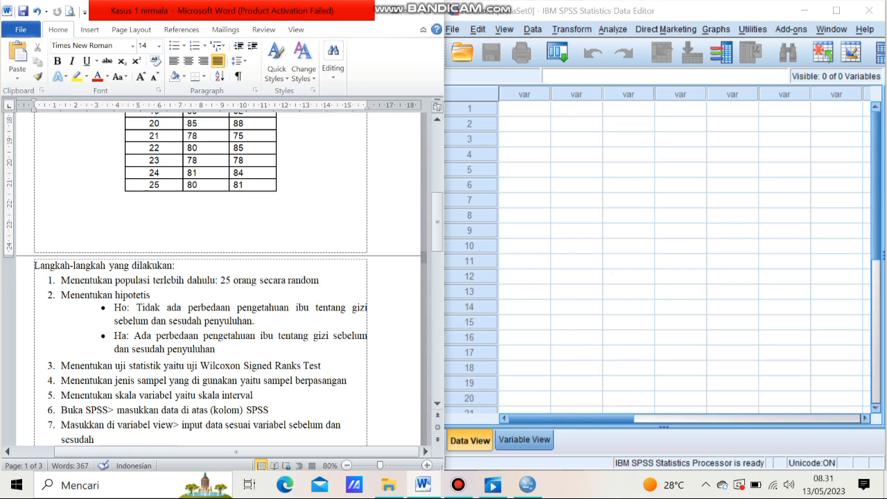
{"action": "left_click", "coordinate": [525, 439]}
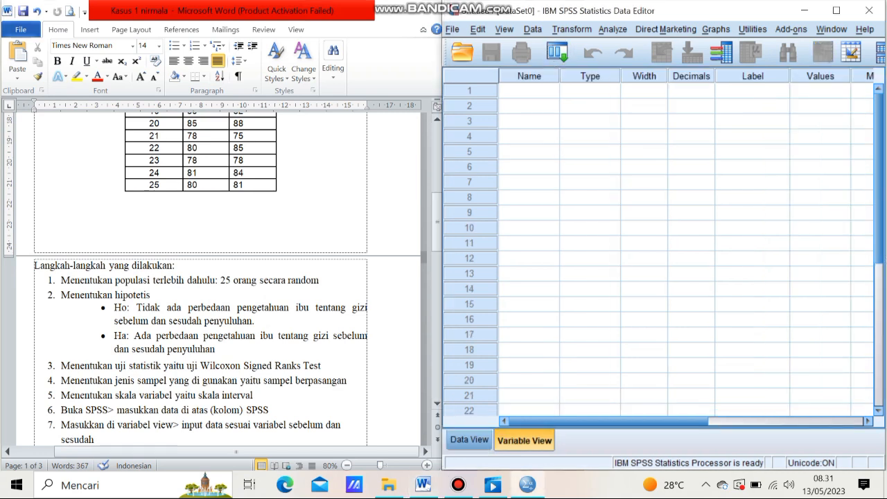
{"action": "left_click", "coordinate": [529, 91]}
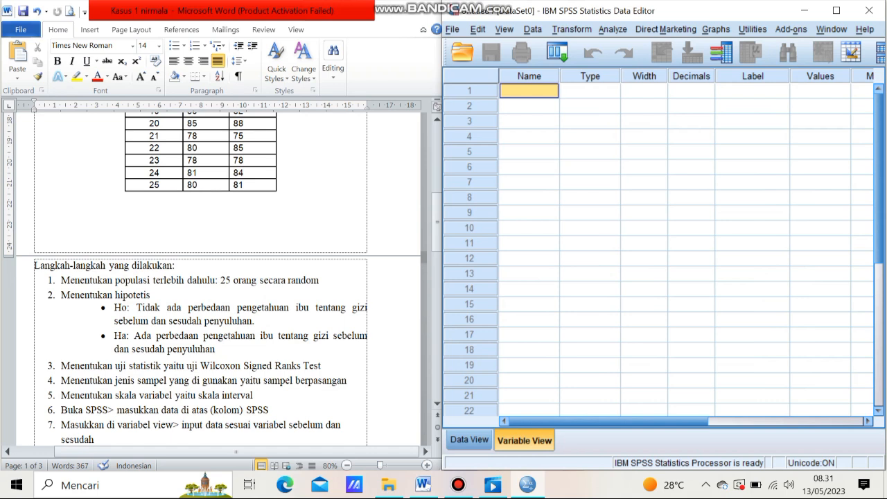
{"action": "type", "text": "S"}
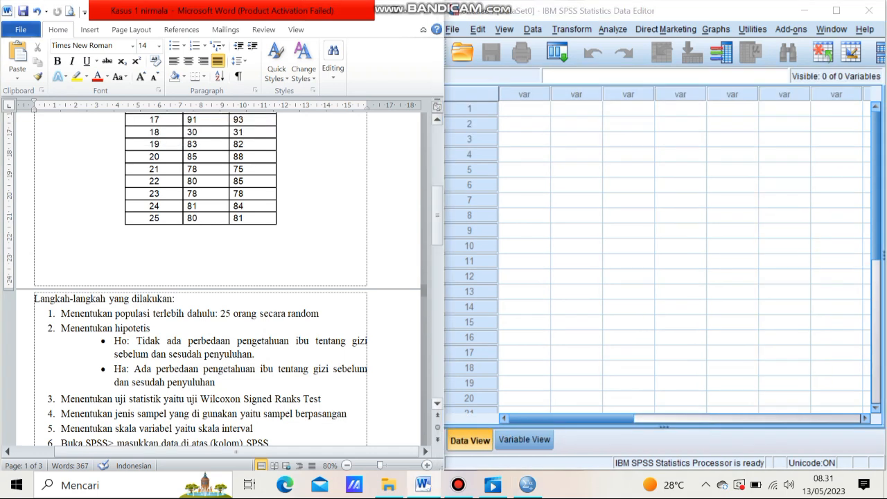
- Define two variables in the SPSS dataset, naming the first Sebelum and the second Sesudah
{"action": "scroll", "coordinate": [215, 278], "scroll_direction": "down", "scroll_amount": 1}
{"action": "scroll", "coordinate": [215, 277], "scroll_direction": "down", "scroll_amount": 1}
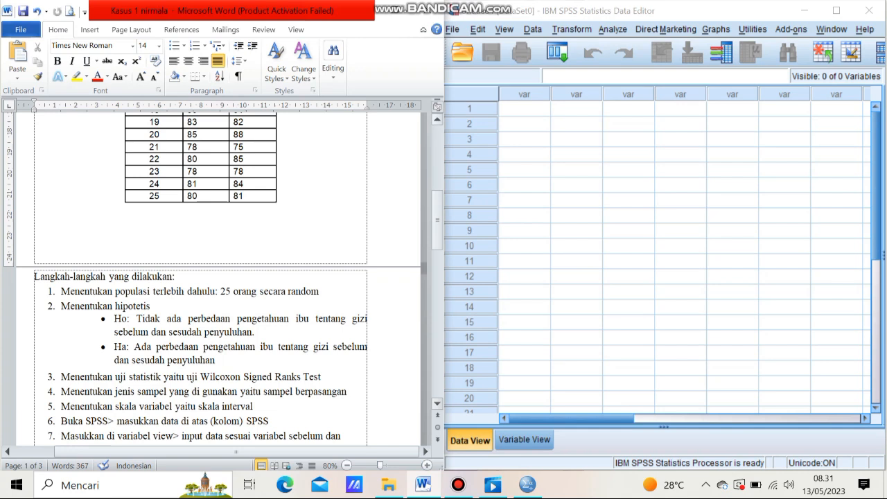
{"action": "scroll", "coordinate": [223, 279], "scroll_direction": "down", "scroll_amount": 1}
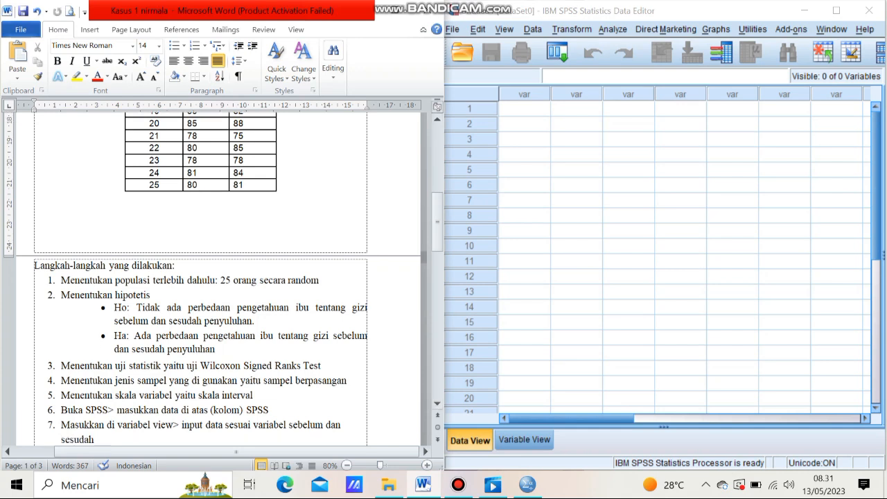
{"action": "left_click", "coordinate": [524, 440]}
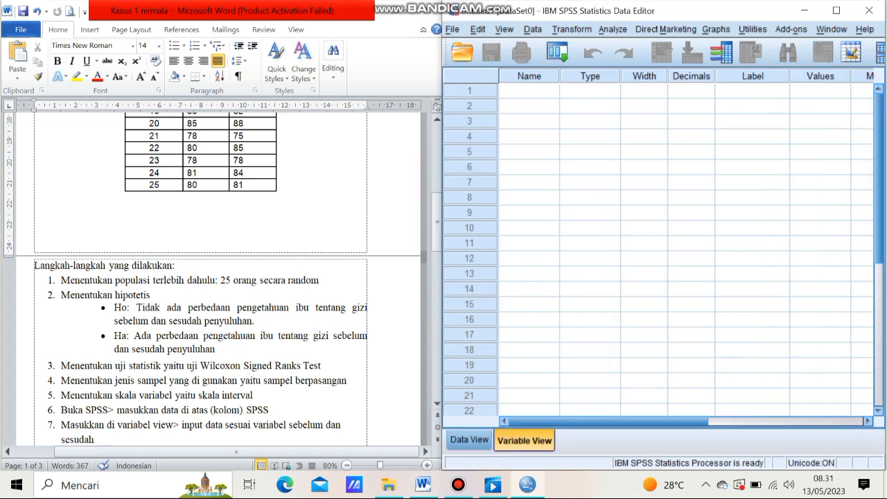
{"action": "left_click", "coordinate": [529, 91]}
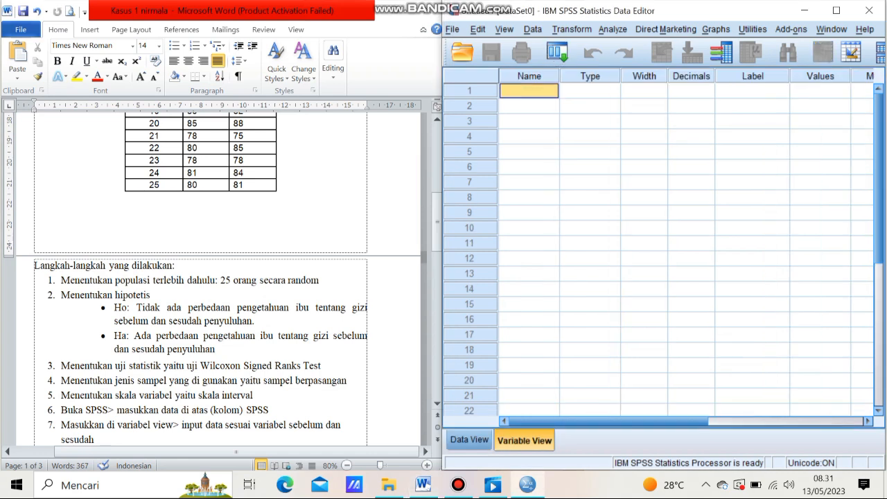
{"action": "type", "text": "Sebelum"}
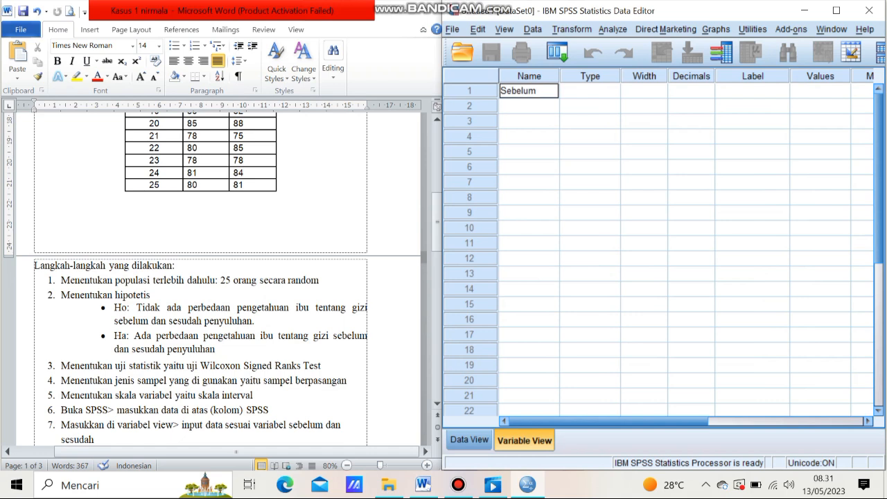
{"action": "key", "text": "Return"}
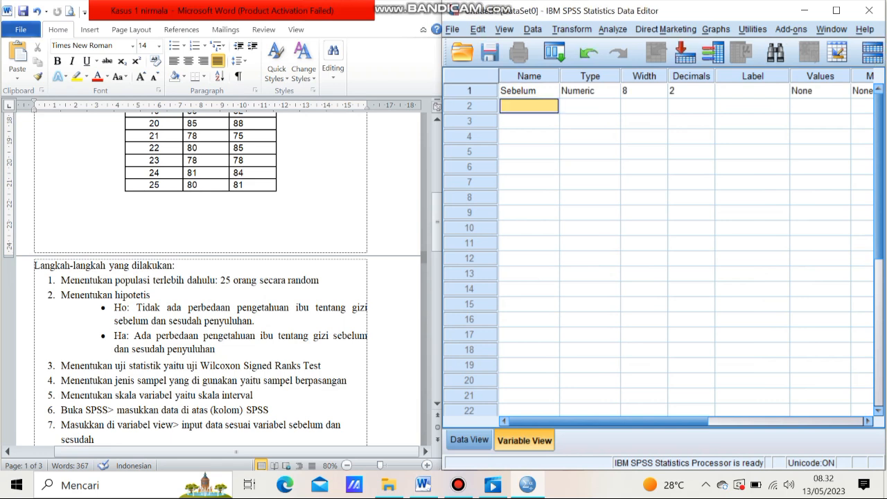
{"action": "key", "text": "shift"}
{"action": "type", "text": "Se"}
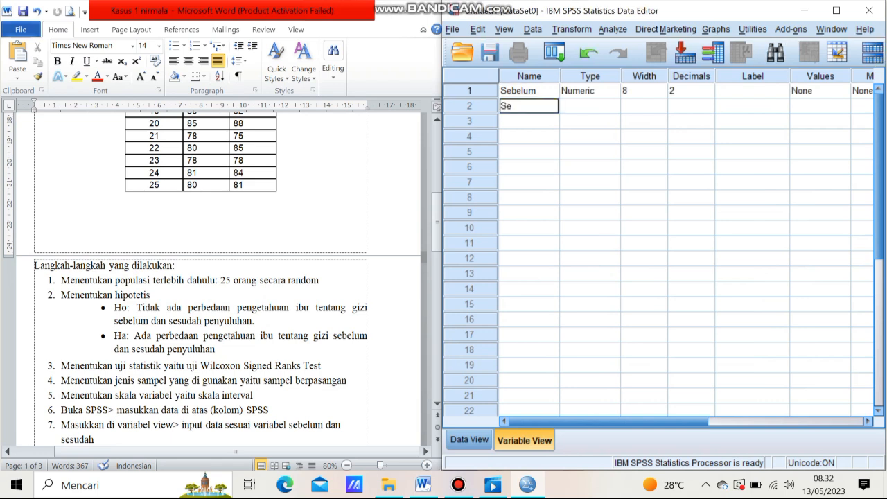
{"action": "type", "text": "sudah"}
- Set the decimals of both the Sebelum and Sesudah variables to 0
{"action": "left_click", "coordinate": [706, 93]}
{"action": "left_click", "coordinate": [709, 94]}
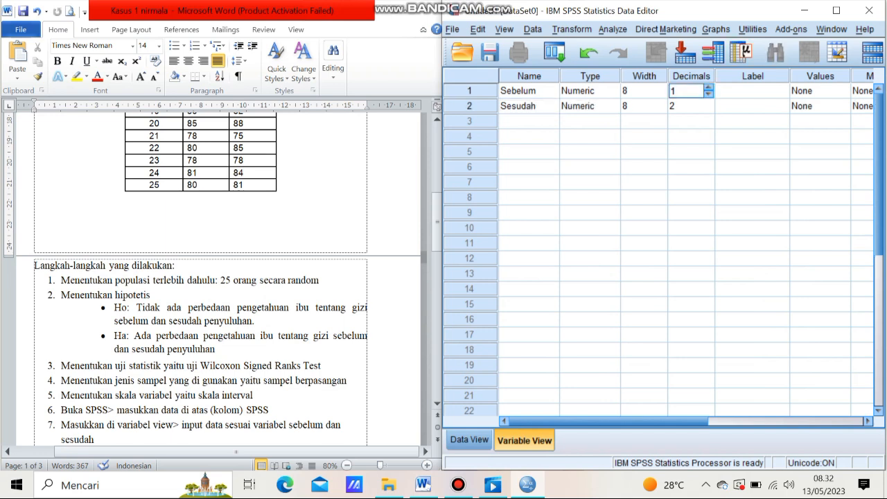
{"action": "left_click", "coordinate": [709, 94]}
{"action": "left_click", "coordinate": [707, 108]}
{"action": "left_click", "coordinate": [708, 110]}
{"action": "left_click", "coordinate": [708, 109]}
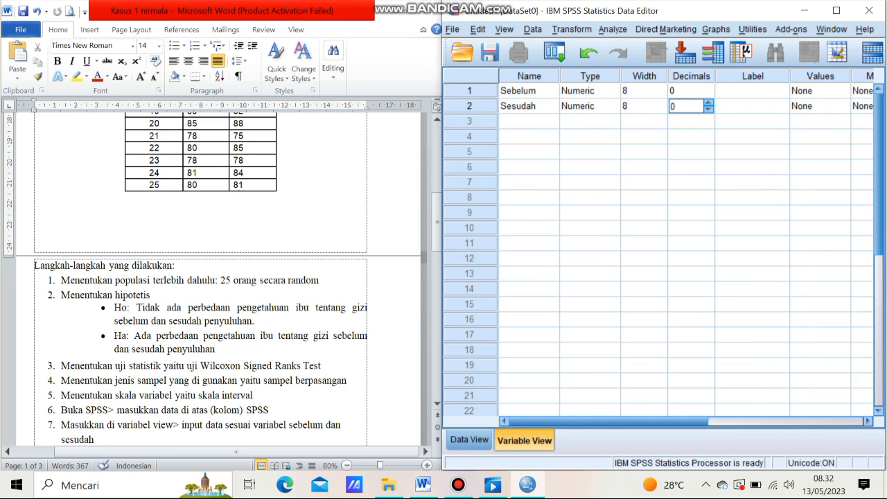
- Copy the 25 Sebelum and Sesudah scores from Table 1 in the Word document into the matching SPSS data columns, starting at row 1
{"action": "left_click", "coordinate": [437, 403]}
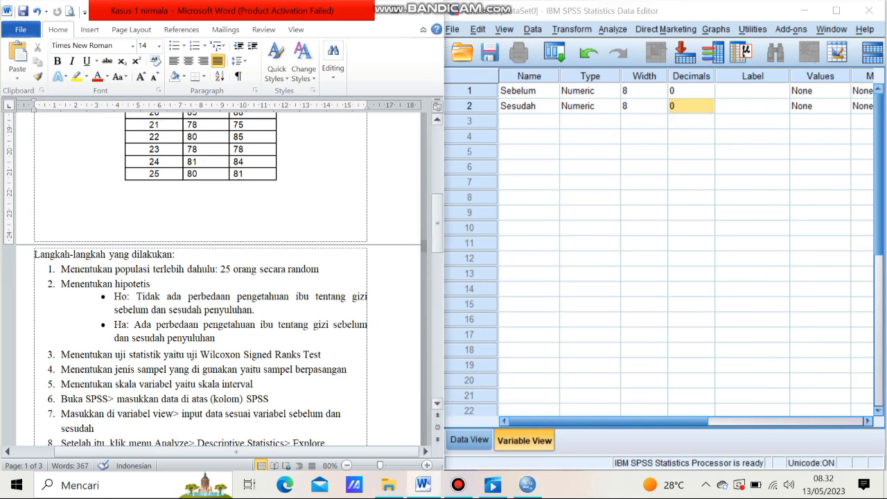
{"action": "left_click", "coordinate": [438, 404]}
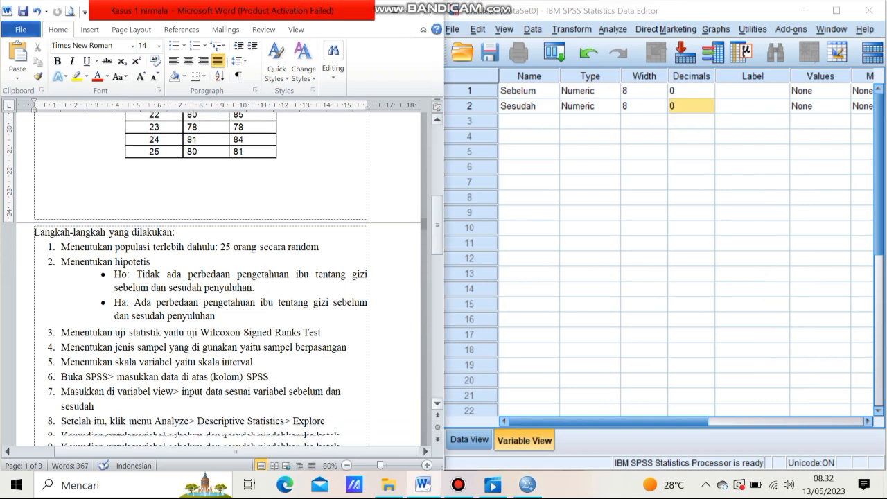
{"action": "left_click", "coordinate": [438, 404]}
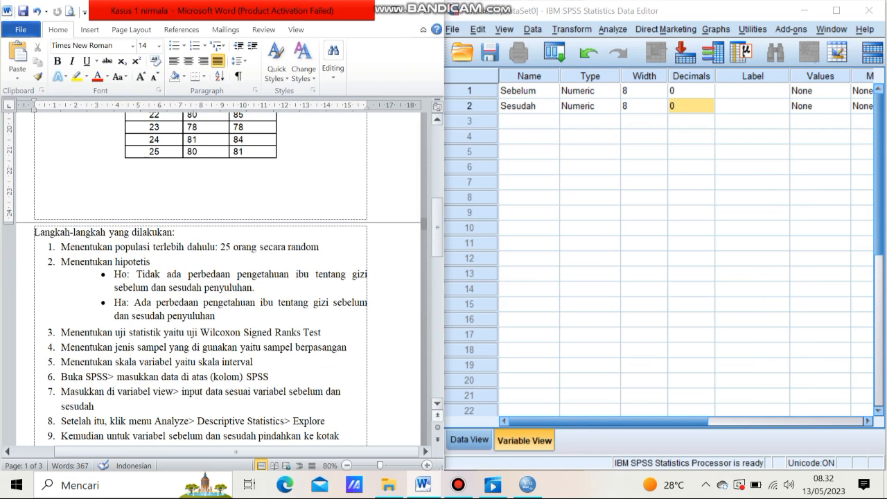
{"action": "left_click", "coordinate": [469, 439]}
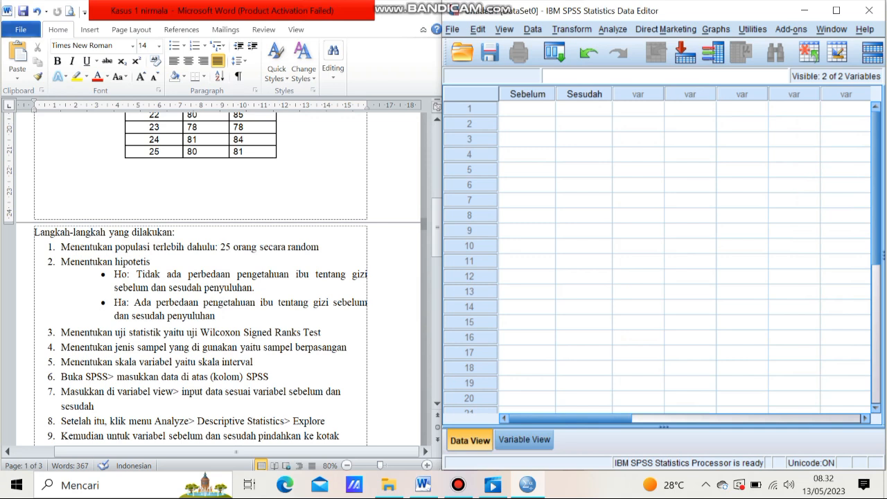
{"action": "left_click_drag", "start_coordinate": [442, 119], "coordinate": [443, 119]}
{"action": "left_click", "coordinate": [437, 119]}
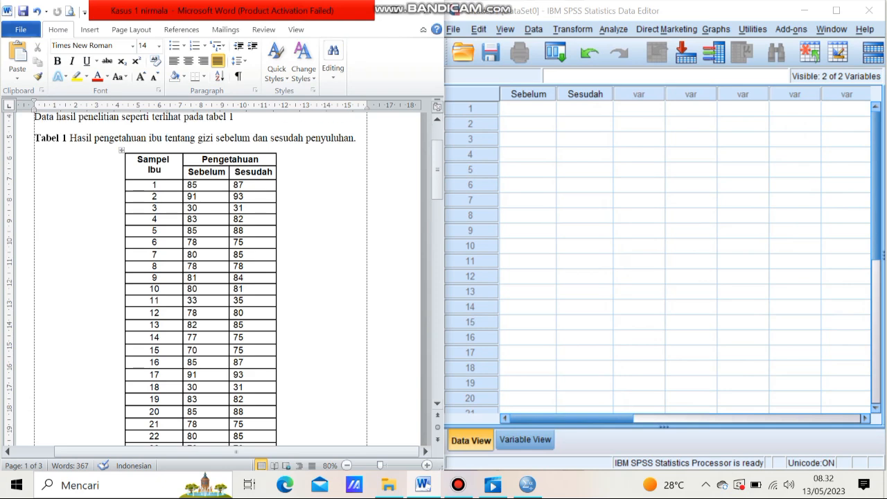
{"action": "left_click_drag", "start_coordinate": [188, 184], "coordinate": [274, 375]}
{"action": "key", "text": "ctrl+c"}
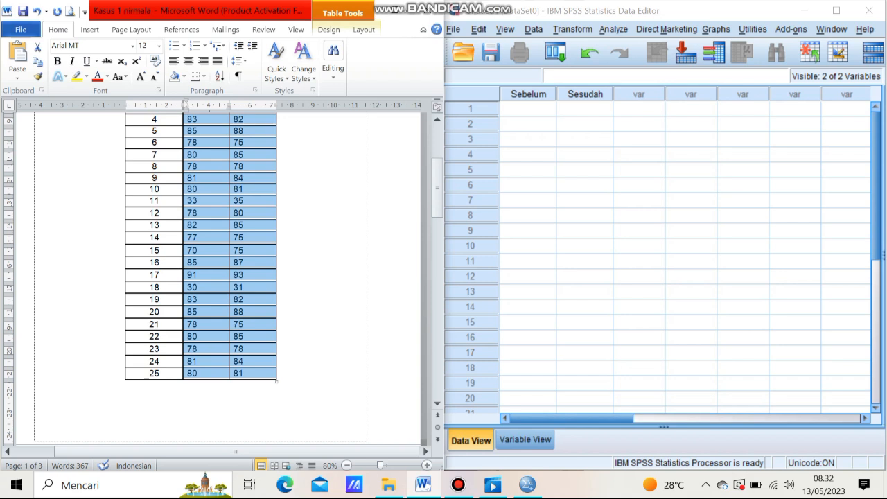
{"action": "left_click", "coordinate": [528, 108]}
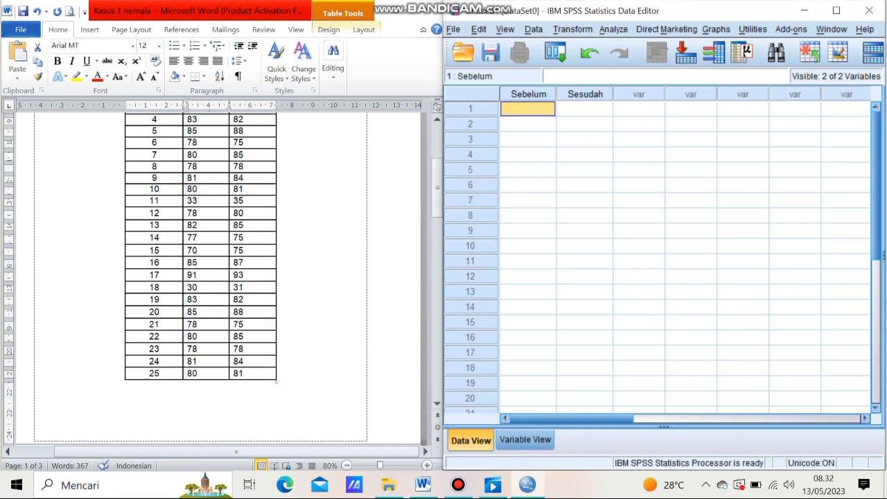
{"action": "key", "text": "ctrl+v"}
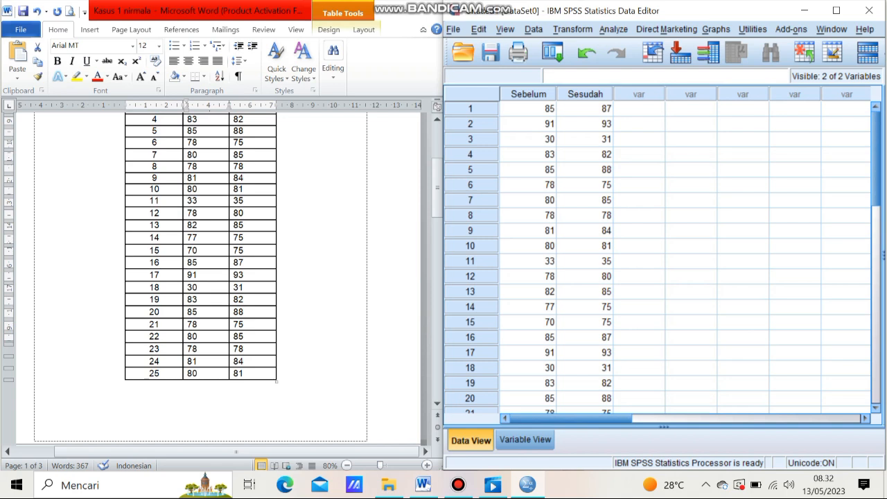
- Start an Explore analysis with Sebelum and Sesudah as the dependent variables, following steps 8 and 9 of the Word document
{"action": "scroll", "coordinate": [222, 277], "scroll_direction": "down", "scroll_amount": 4}
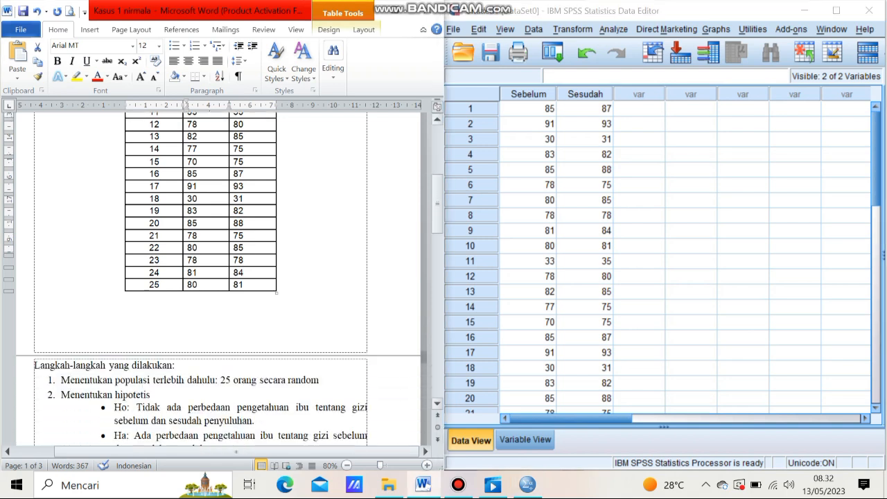
{"action": "scroll", "coordinate": [222, 277], "scroll_direction": "down", "scroll_amount": 5}
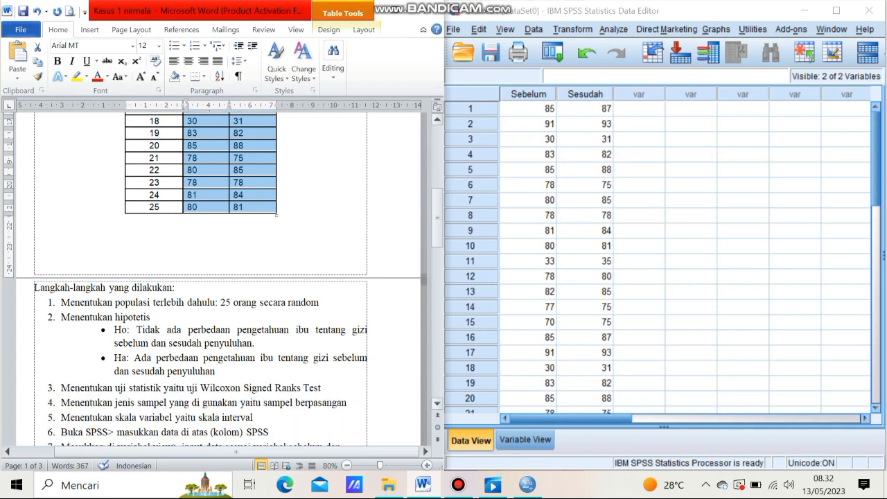
{"action": "scroll", "coordinate": [222, 277], "scroll_direction": "down", "scroll_amount": 3}
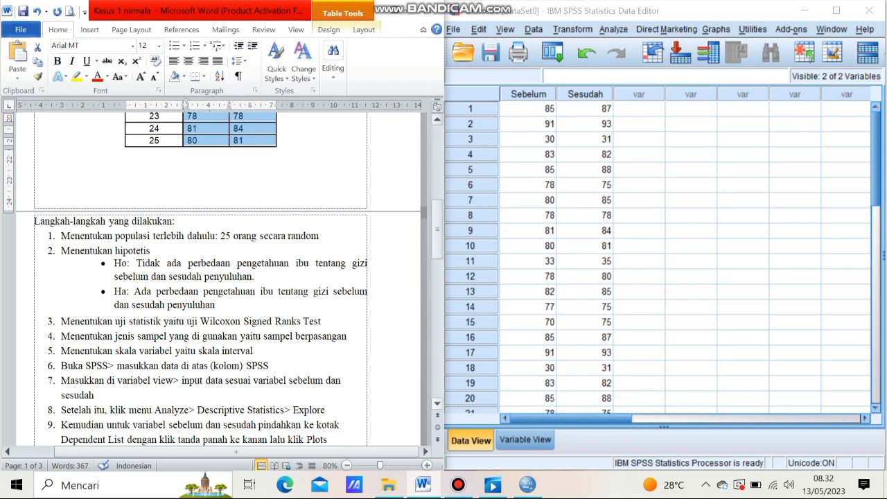
{"action": "scroll", "coordinate": [222, 277], "scroll_direction": "down", "scroll_amount": 3}
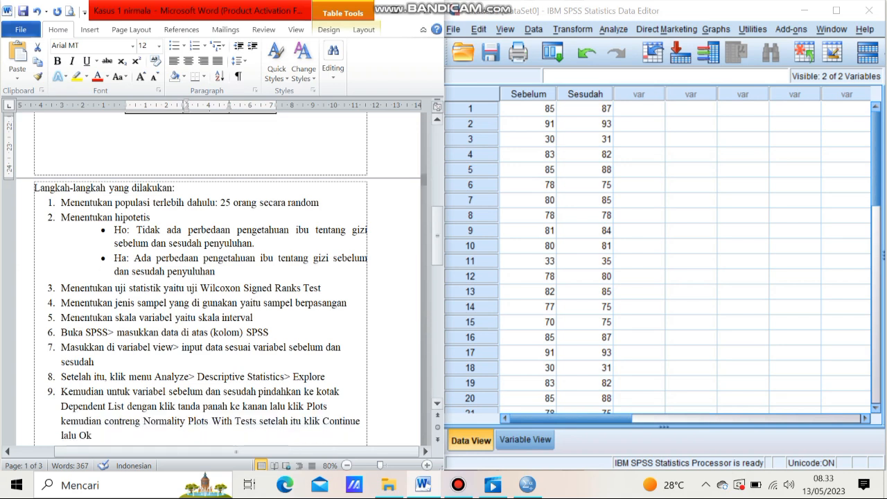
{"action": "left_click", "coordinate": [345, 348]}
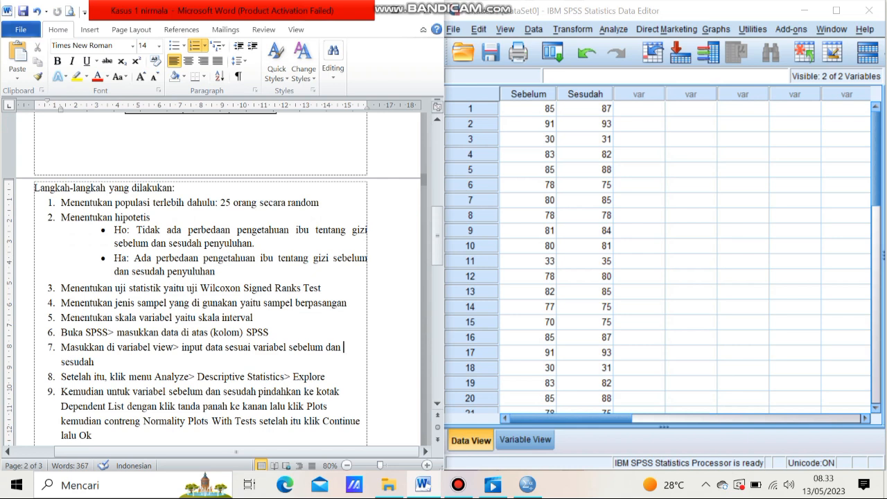
{"action": "left_click", "coordinate": [613, 29]}
{"action": "mouse_move", "coordinate": [655, 63]}
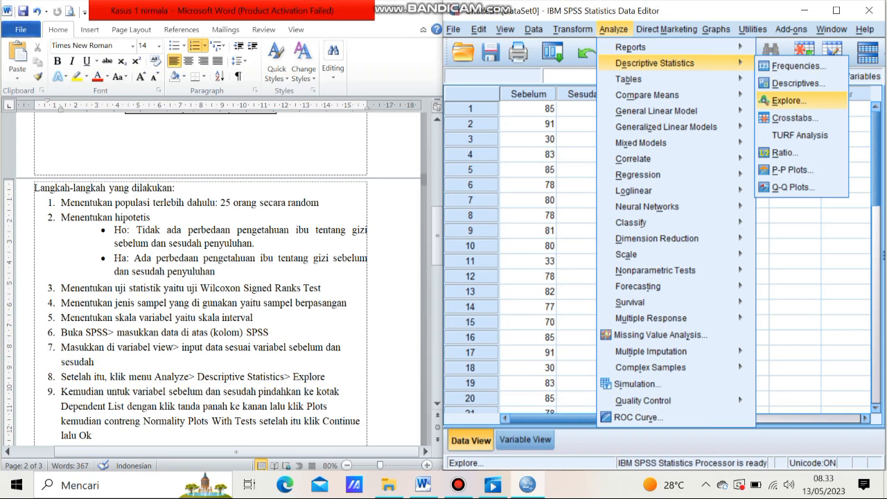
{"action": "left_click", "coordinate": [790, 101]}
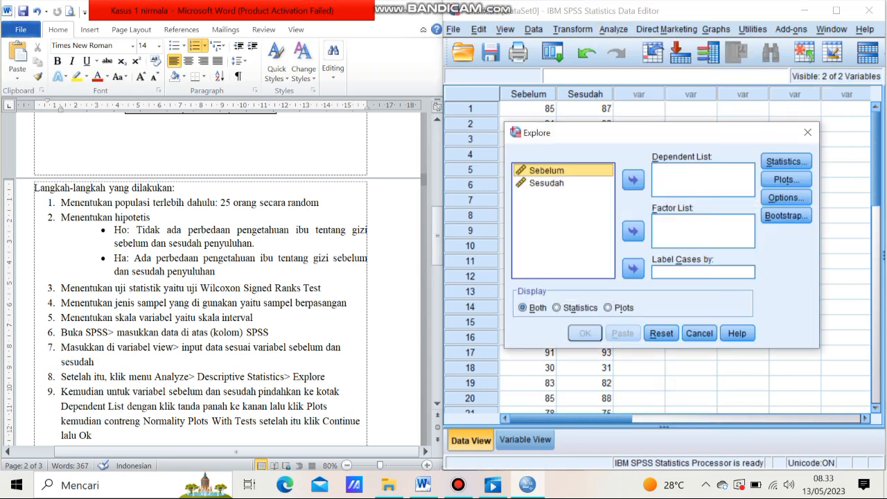
{"action": "left_click", "coordinate": [633, 180]}
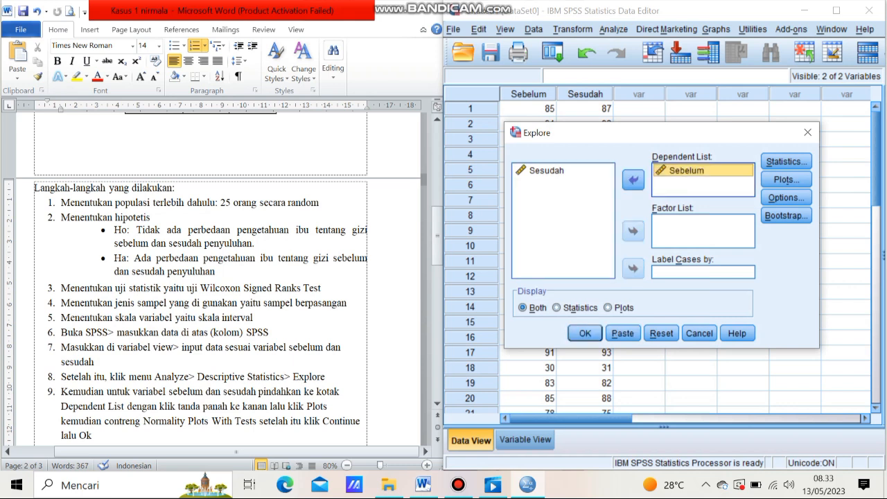
{"action": "left_click", "coordinate": [548, 170]}
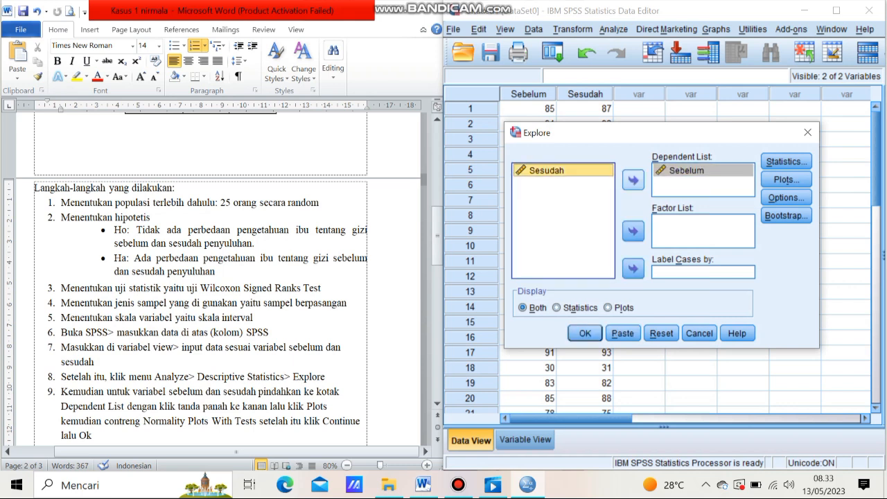
{"action": "left_click", "coordinate": [632, 180]}
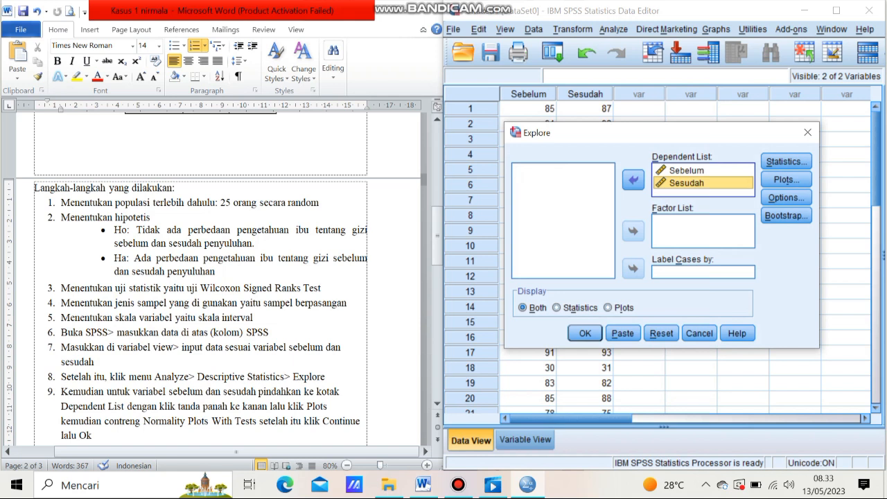
- Set the Explore boxplots to None, enable normality plots with tests, and run the analysis
{"action": "left_click", "coordinate": [786, 180]}
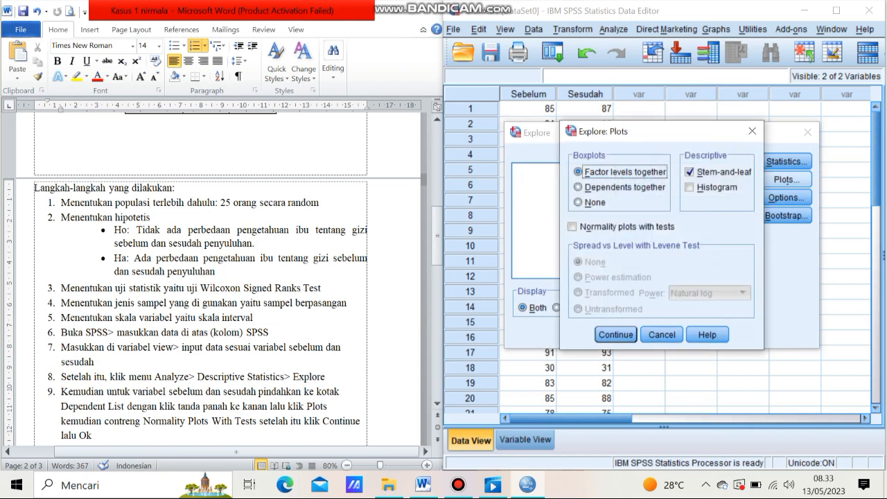
{"action": "left_click", "coordinate": [586, 203]}
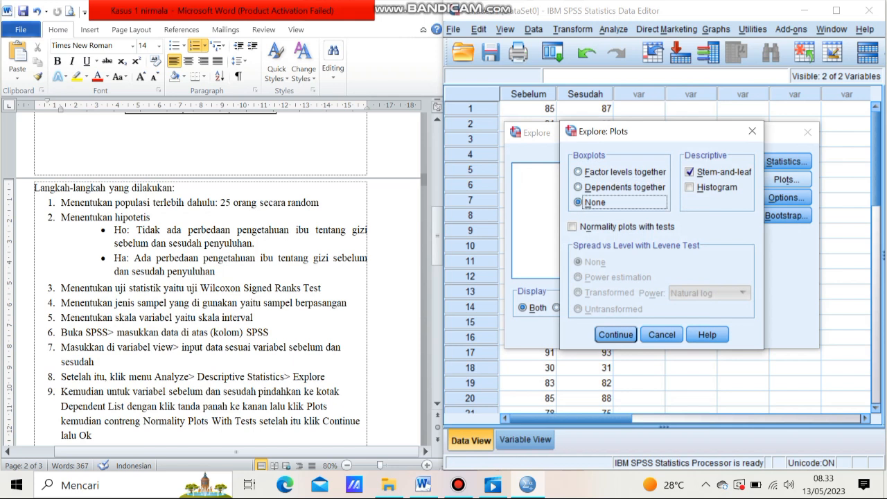
{"action": "left_click", "coordinate": [572, 227]}
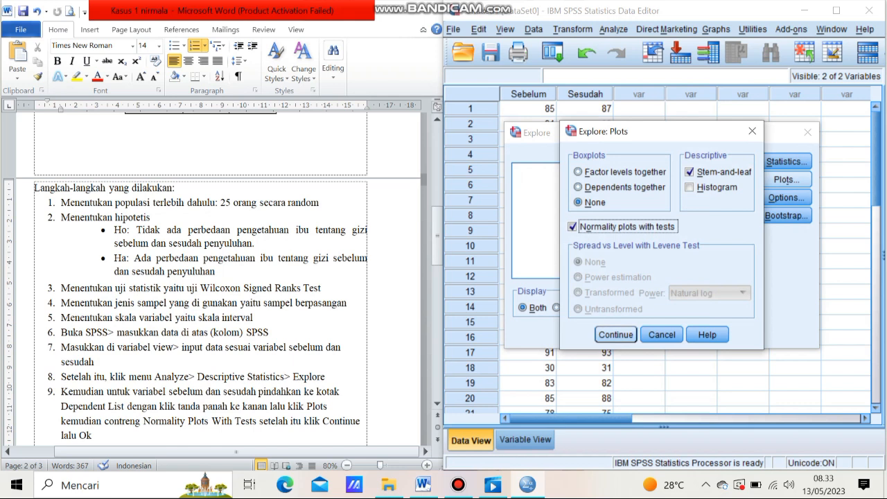
{"action": "left_click", "coordinate": [616, 334]}
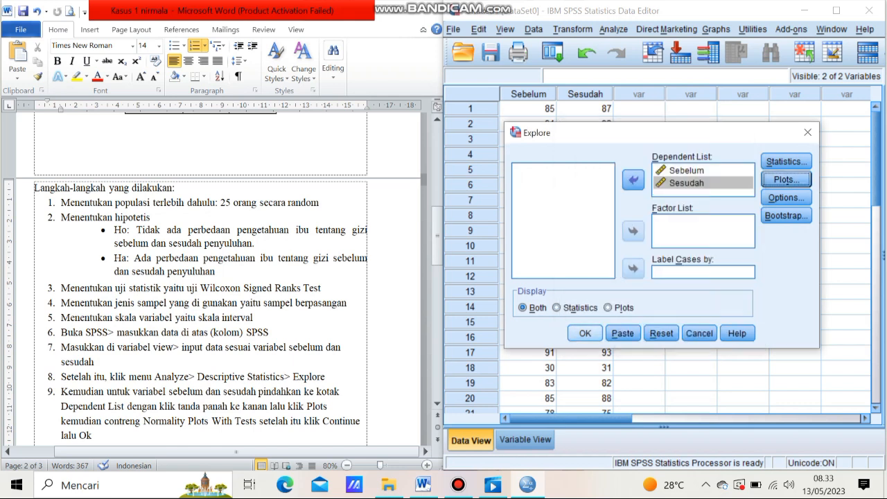
{"action": "left_click", "coordinate": [585, 333]}
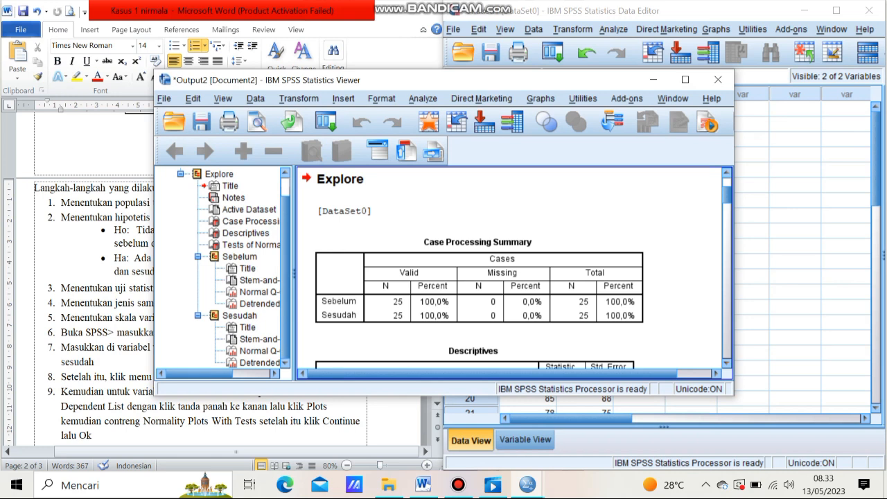
- Copy the Tests of Normality table from the SPSS output into the Word document as item 10 of the work steps
{"action": "scroll", "coordinate": [512, 271], "scroll_direction": "down", "scroll_amount": 10}
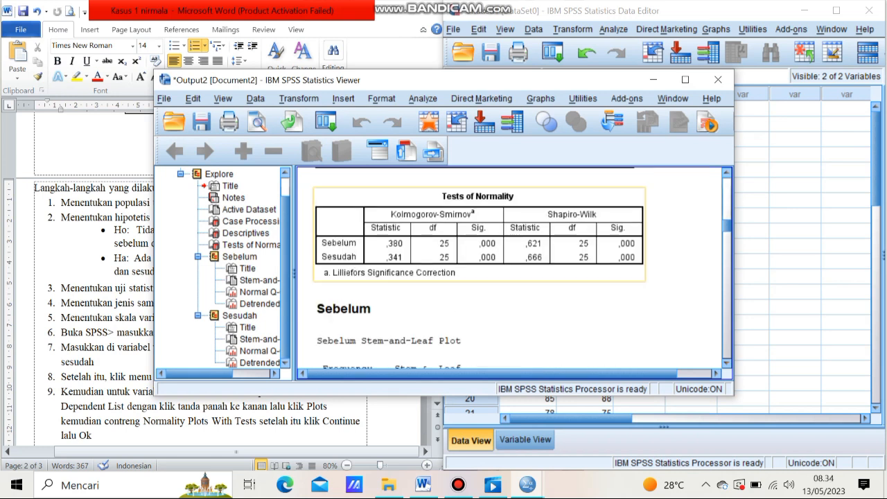
{"action": "left_click", "coordinate": [480, 236]}
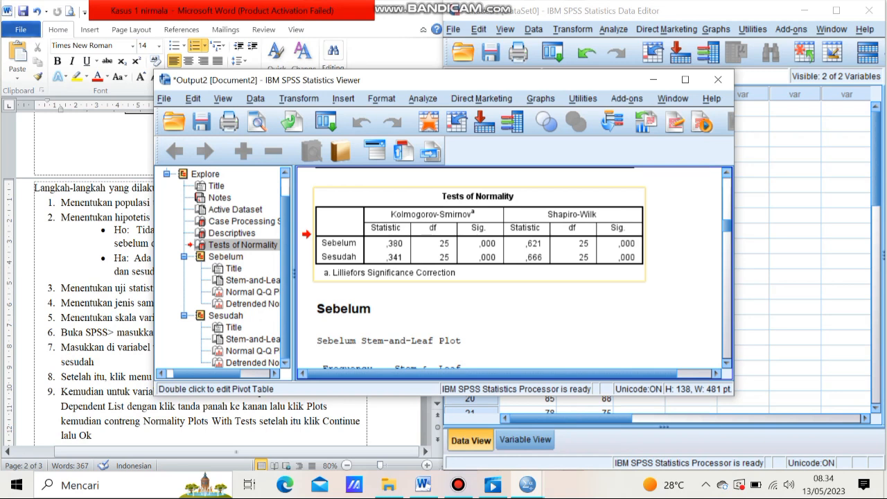
{"action": "right_click", "coordinate": [622, 205]}
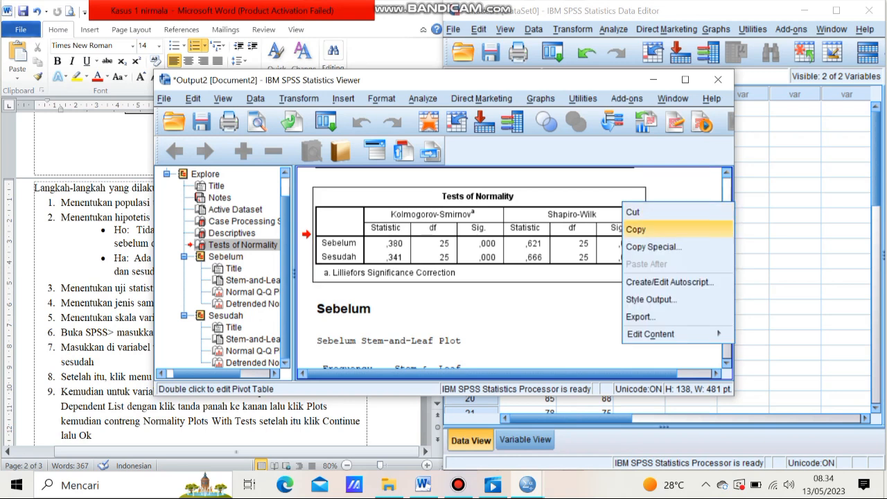
{"action": "left_click", "coordinate": [636, 229]}
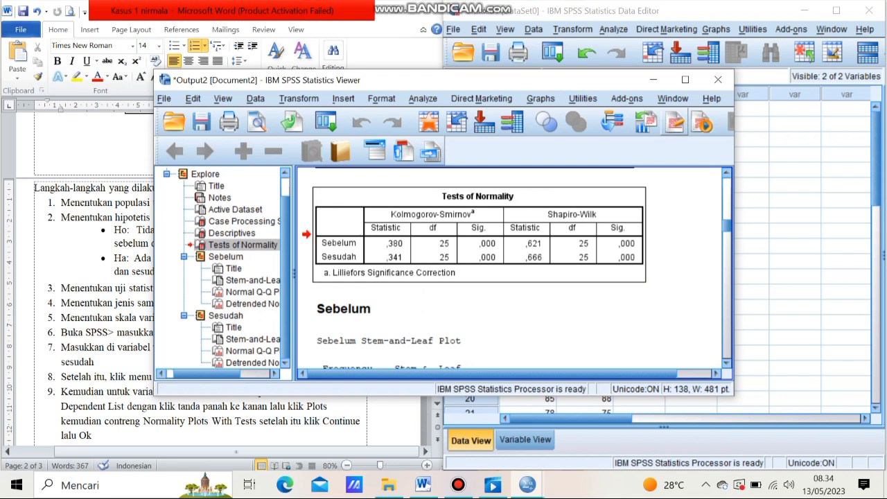
{"action": "left_click", "coordinate": [653, 79]}
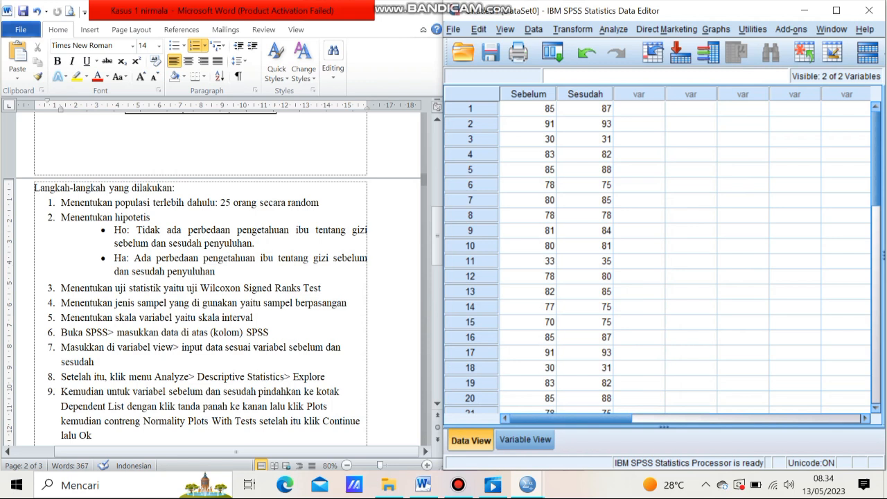
{"action": "left_click", "coordinate": [342, 348]}
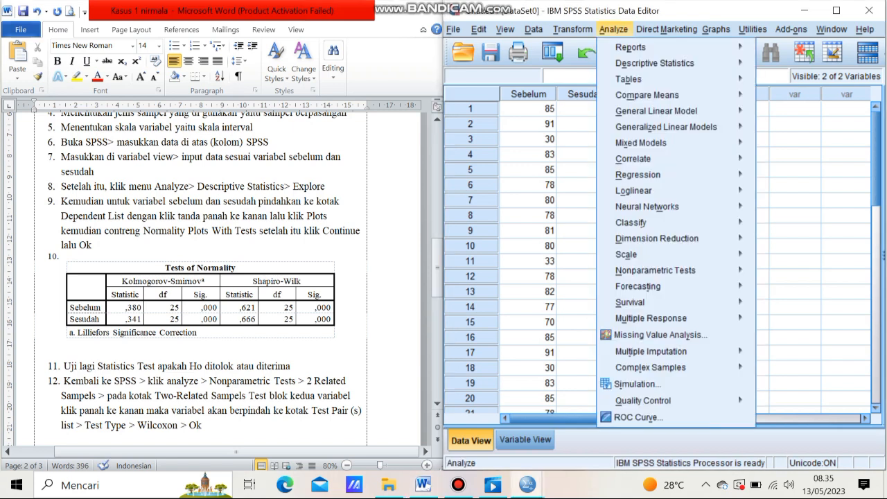
- Set up a legacy nonparametric 2 Related Samples test of type Wilcoxon, pairing Sebelum with Sesudah
{"action": "mouse_move", "coordinate": [666, 29]}
{"action": "mouse_move", "coordinate": [613, 29]}
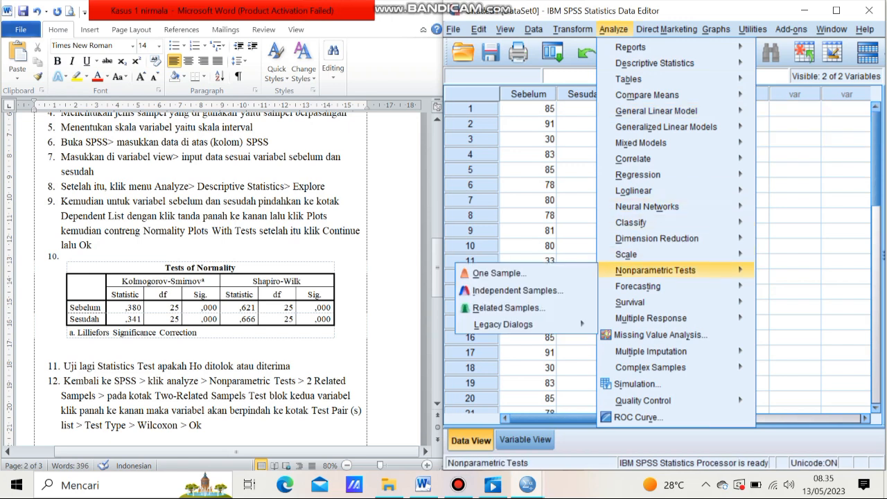
{"action": "mouse_move", "coordinate": [655, 270]}
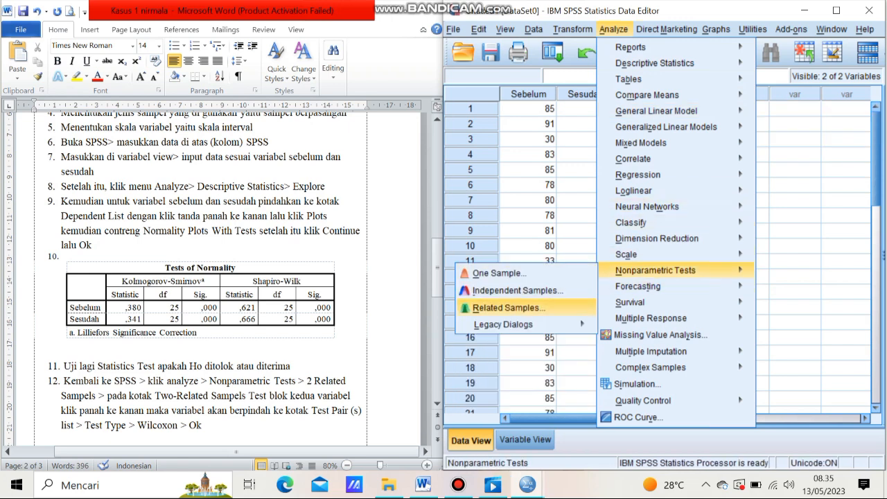
{"action": "mouse_move", "coordinate": [503, 324]}
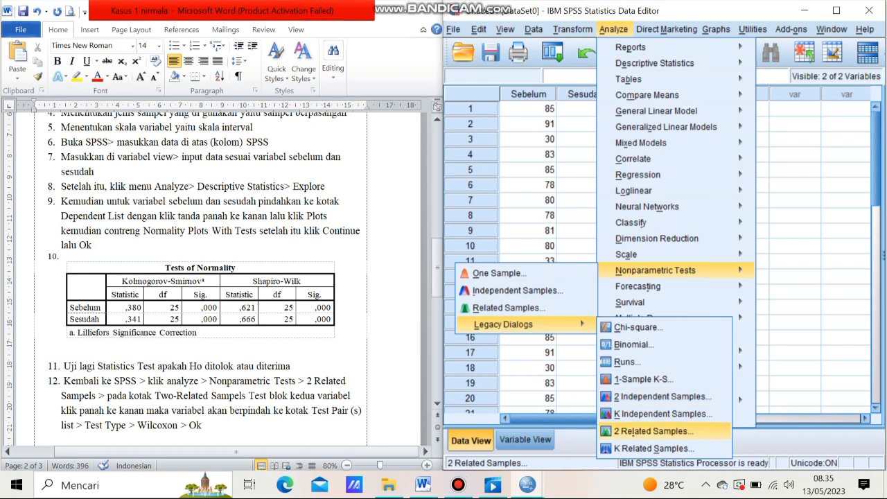
{"action": "left_click", "coordinate": [653, 431]}
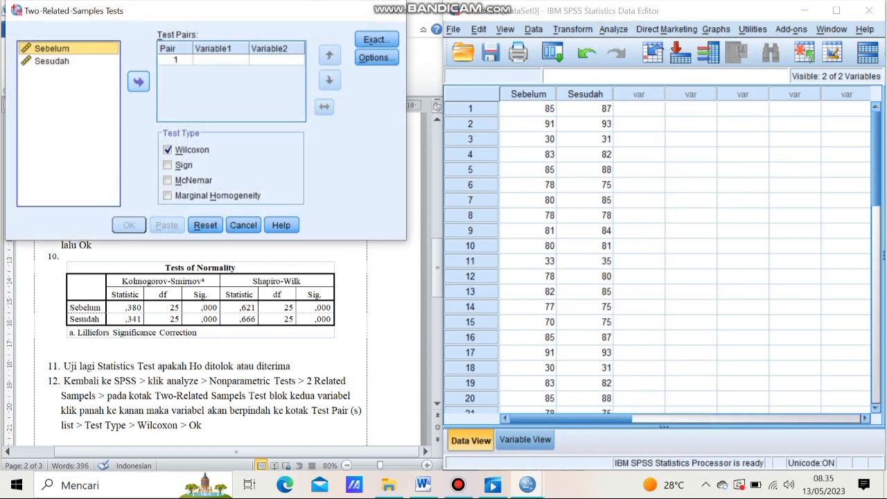
{"action": "left_click", "coordinate": [139, 81]}
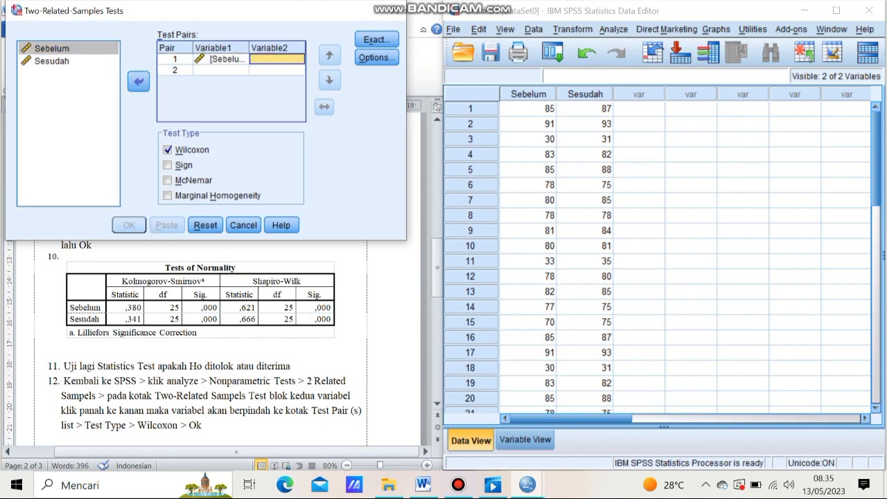
{"action": "left_click", "coordinate": [52, 61]}
{"action": "left_click", "coordinate": [139, 81]}
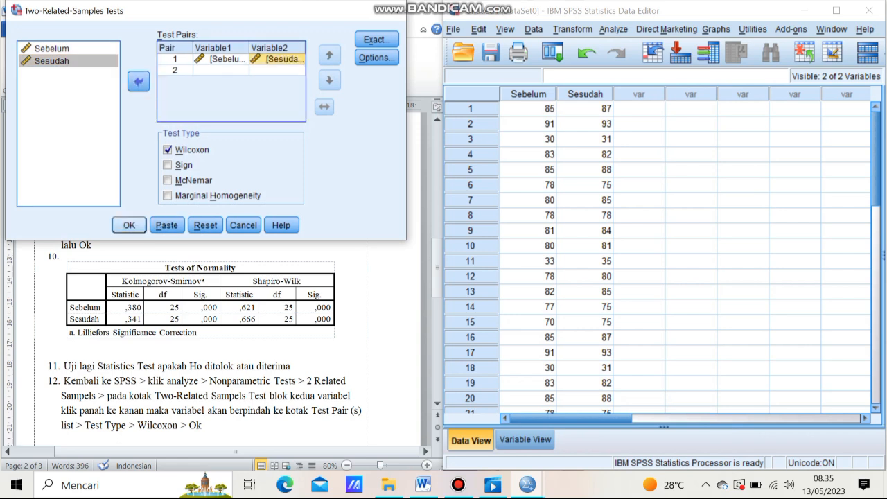
- Run the Wilcoxon test on the Sebelum and Sesudah pair and copy the Test Statistics table from the output
{"action": "left_click", "coordinate": [129, 225]}
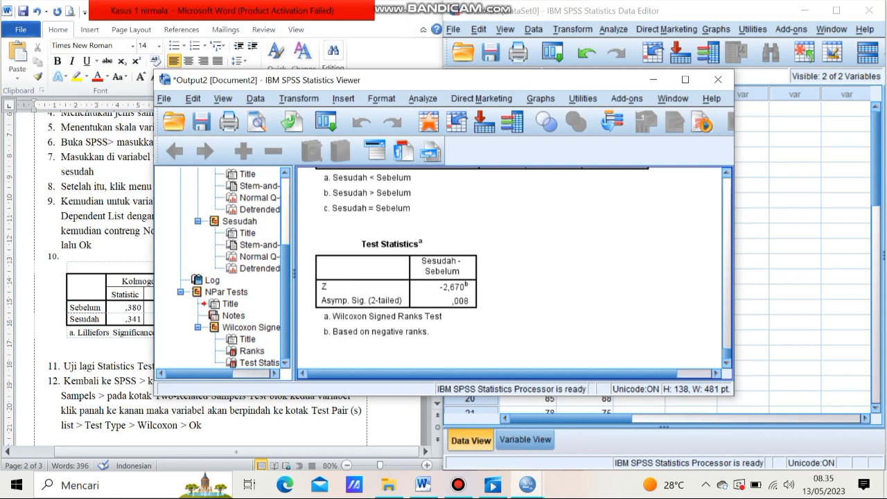
{"action": "left_click", "coordinate": [397, 287]}
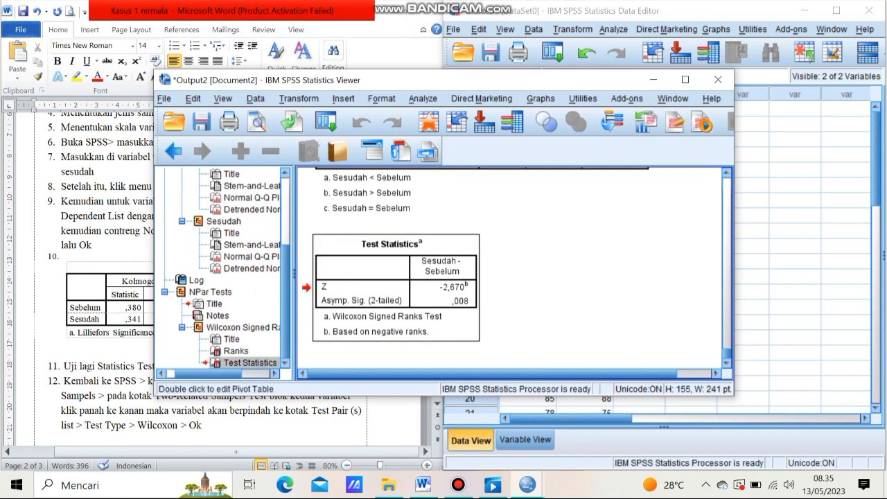
{"action": "right_click", "coordinate": [470, 293]}
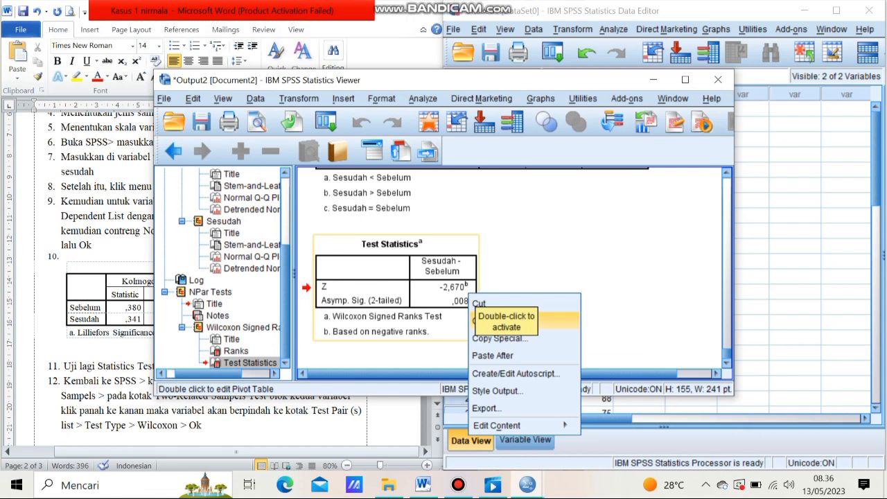
{"action": "left_click", "coordinate": [485, 320]}
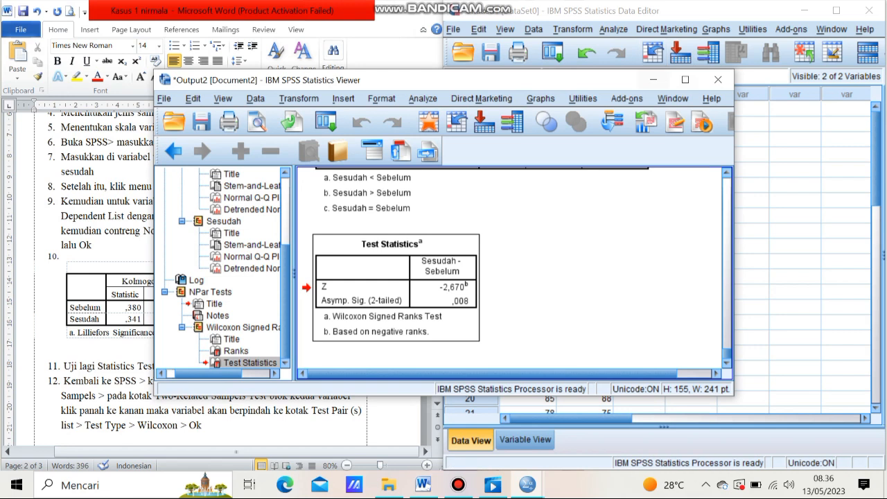
- Switch to the Word document, add item 13 after the Wilcoxon instructions, and paste the copied Test Statistics table there
{"action": "left_click", "coordinate": [653, 80]}
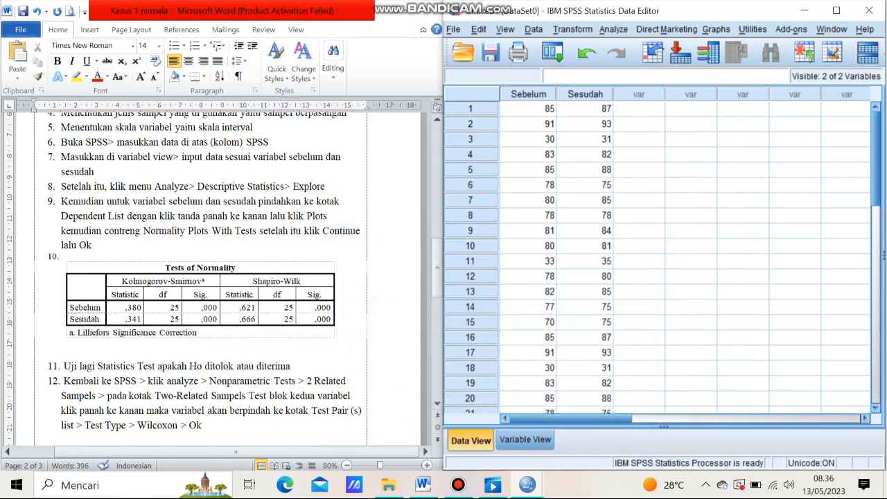
{"action": "double_click", "coordinate": [227, 426]}
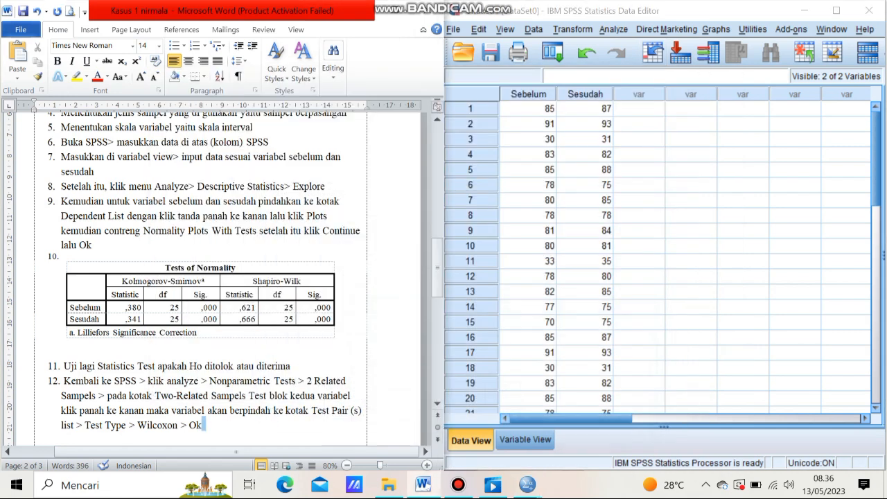
{"action": "key", "text": "Return"}
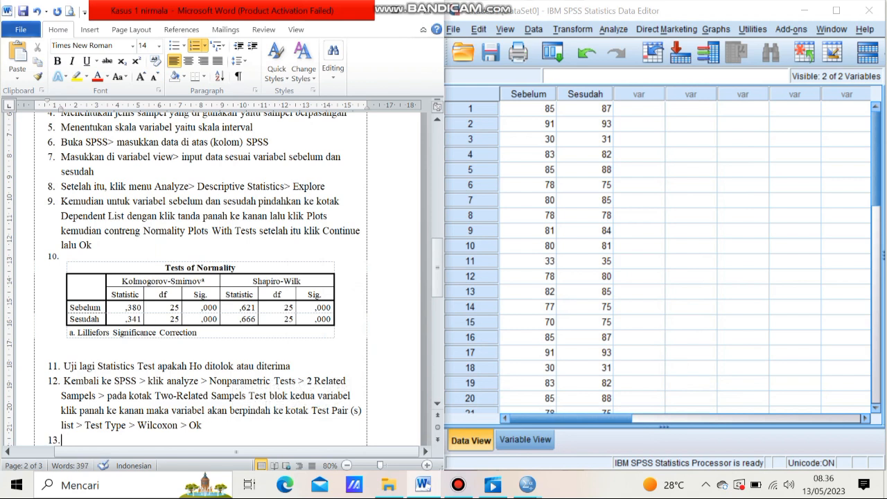
{"action": "key", "text": "ctrl+v"}
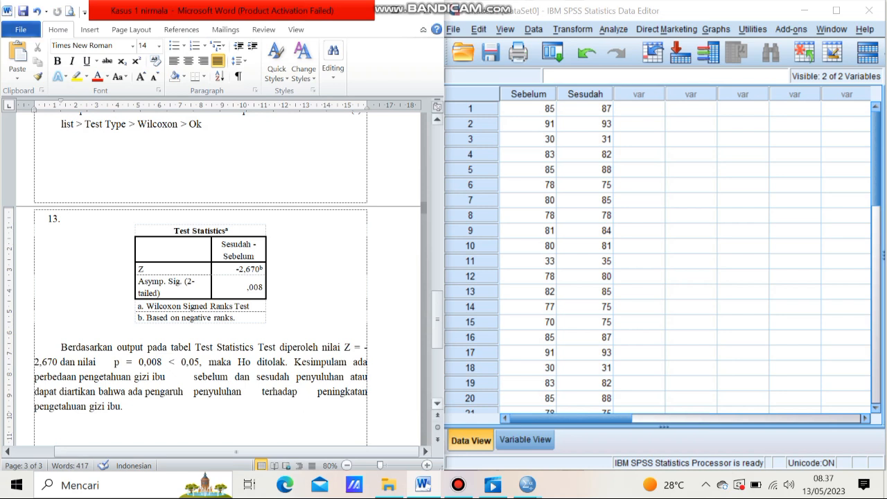
{"action": "scroll", "coordinate": [222, 277], "scroll_direction": "down", "scroll_amount": 2}
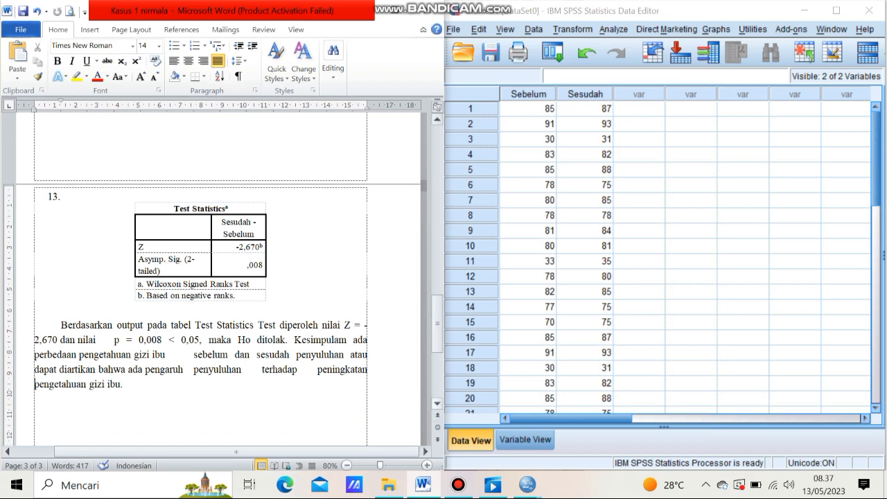